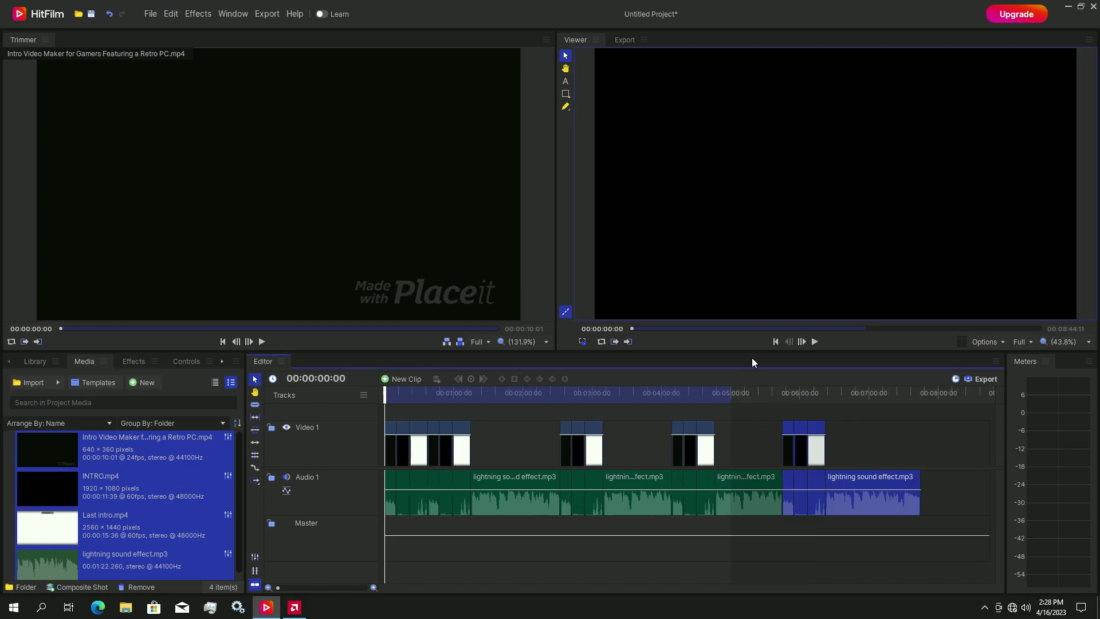
# - Play the timeline of intro clips and lightning sound effects from the Viewer
pyautogui.click(812, 341)
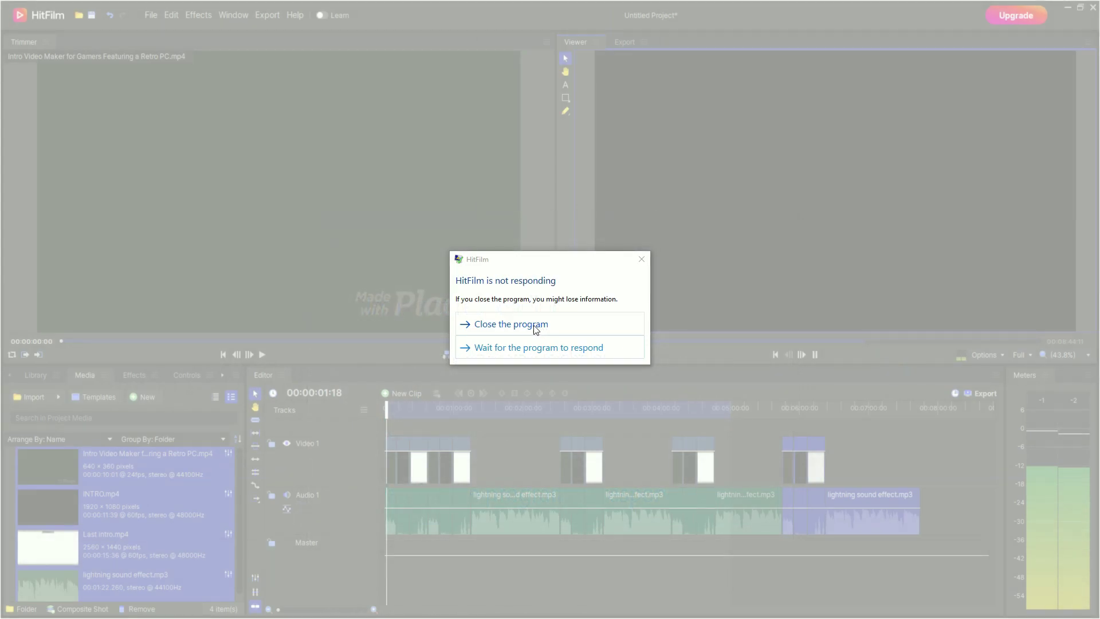
# - Force-close the frozen HitFilm with 'Close the program' in the not-responding dialog
pyautogui.click(510, 324)
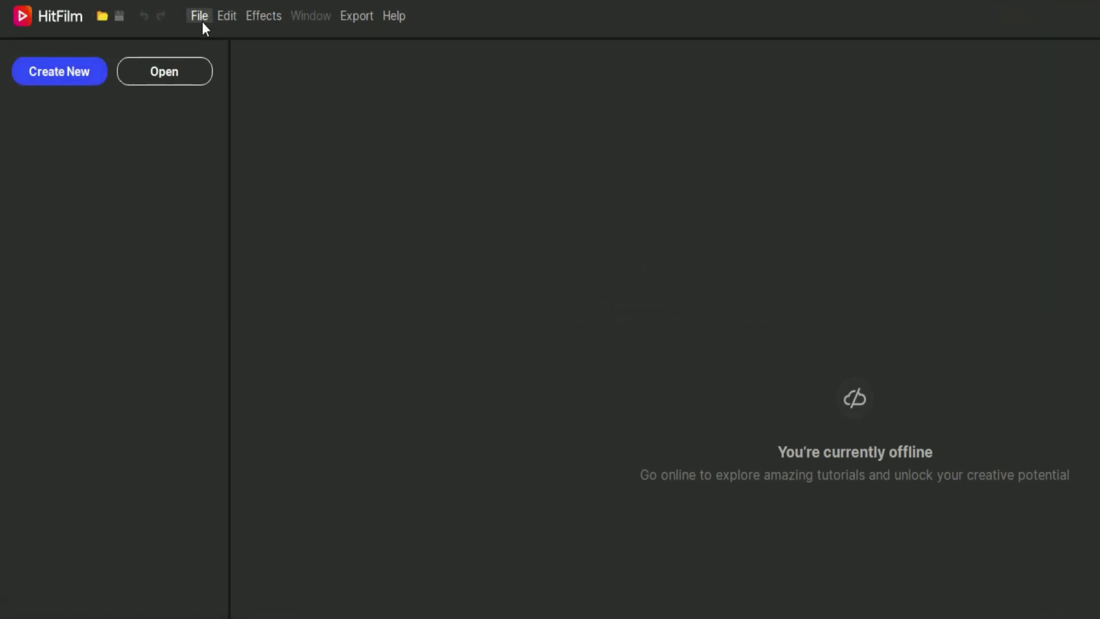
# - Uncheck 'Use hardware decoding' and 'Use hardware encoding' under Options > Render, save, then reopen Options to verify
pyautogui.click(200, 16)
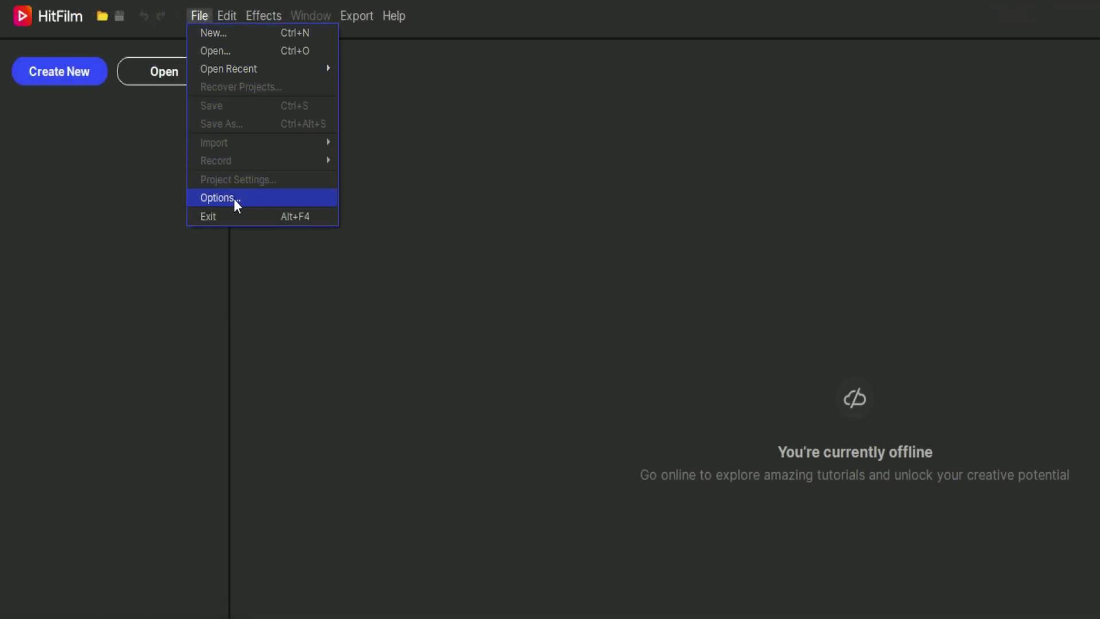
pyautogui.click(255, 199)
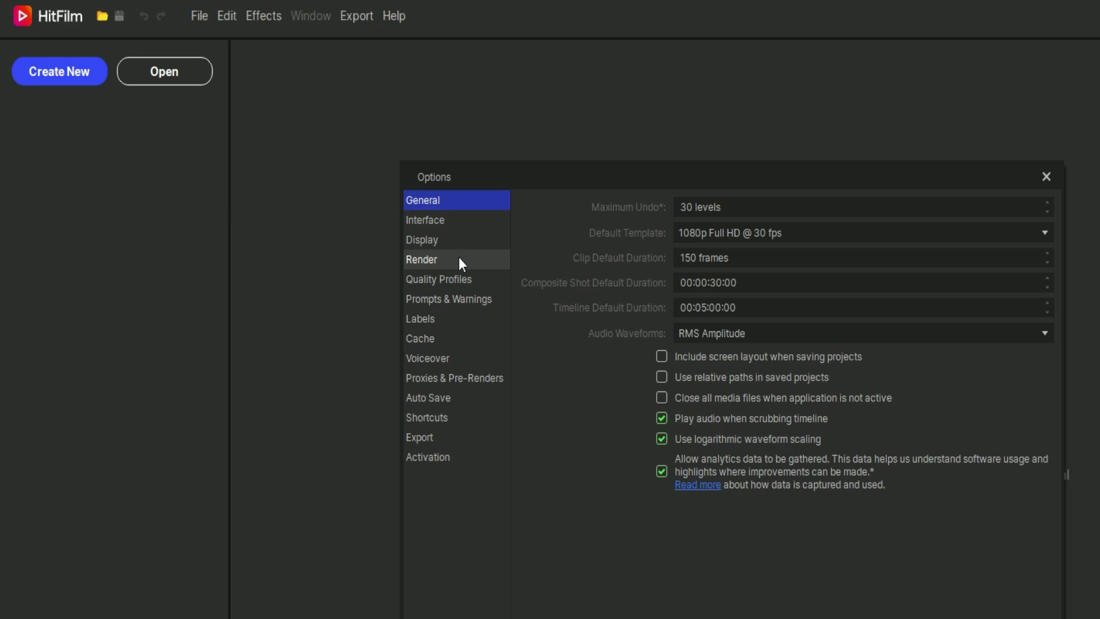
pyautogui.click(459, 258)
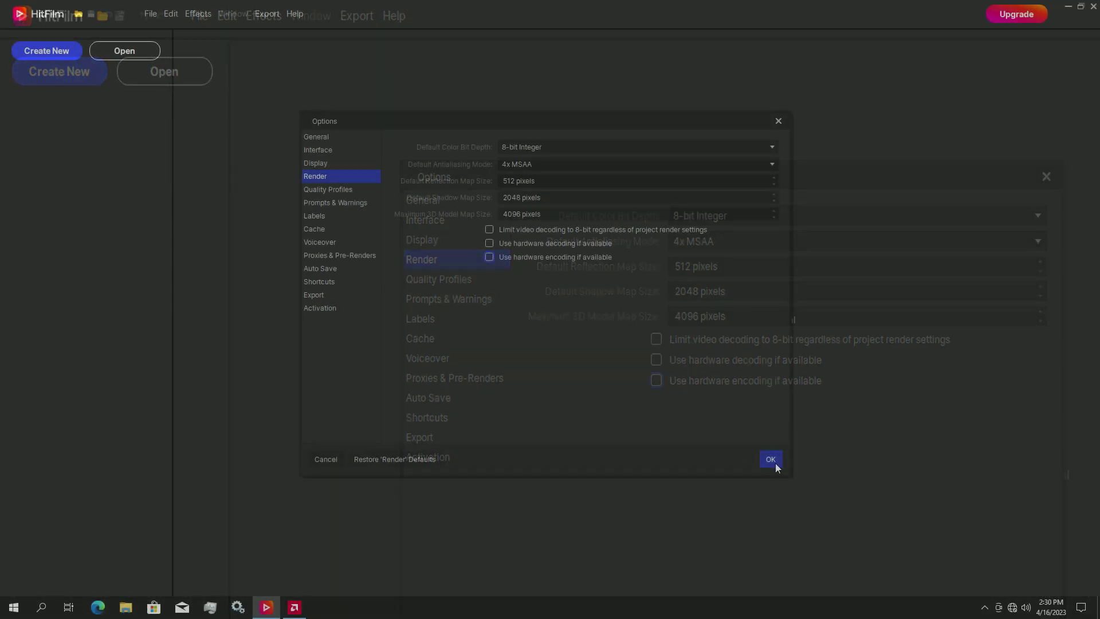
pyautogui.click(771, 460)
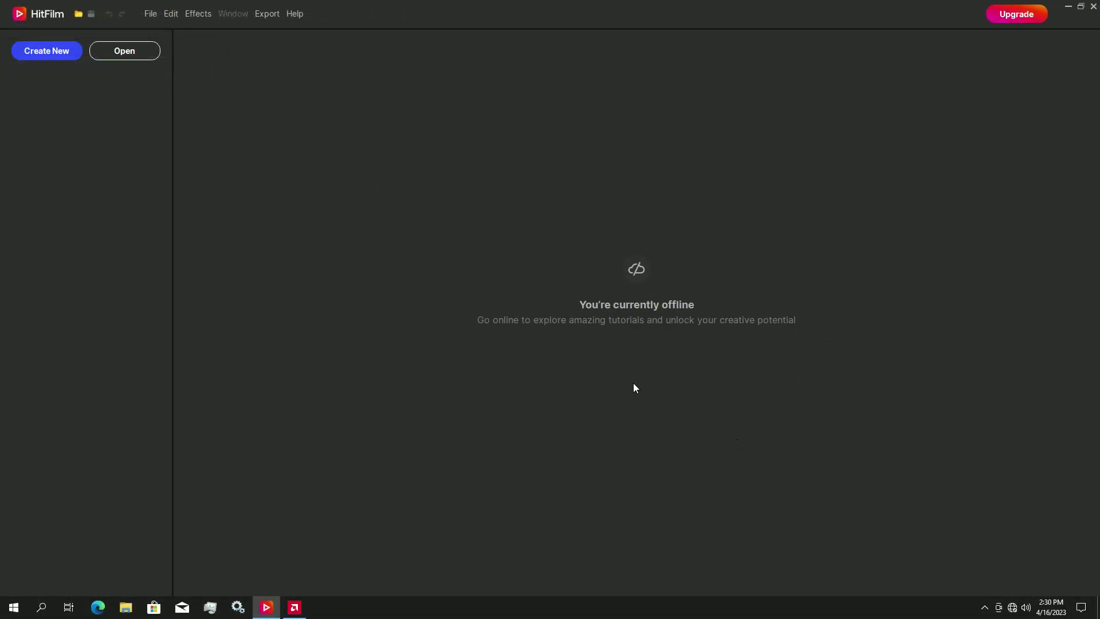
pyautogui.click(150, 14)
pyautogui.click(170, 134)
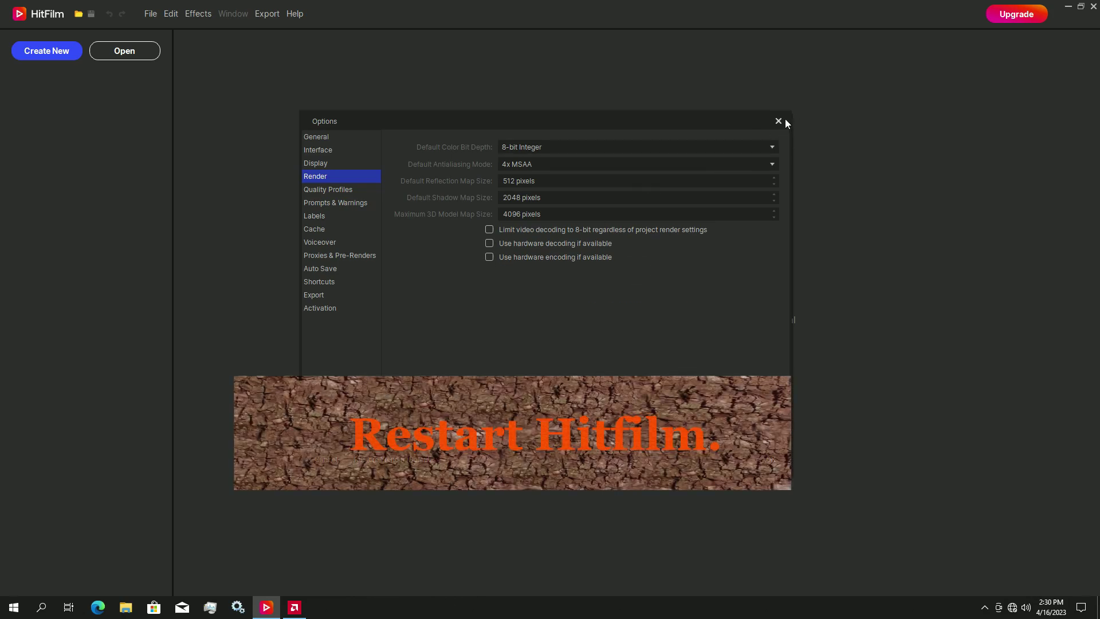
# - Close Options, quit and relaunch HitFilm, then start a new project via File > New
pyautogui.click(779, 121)
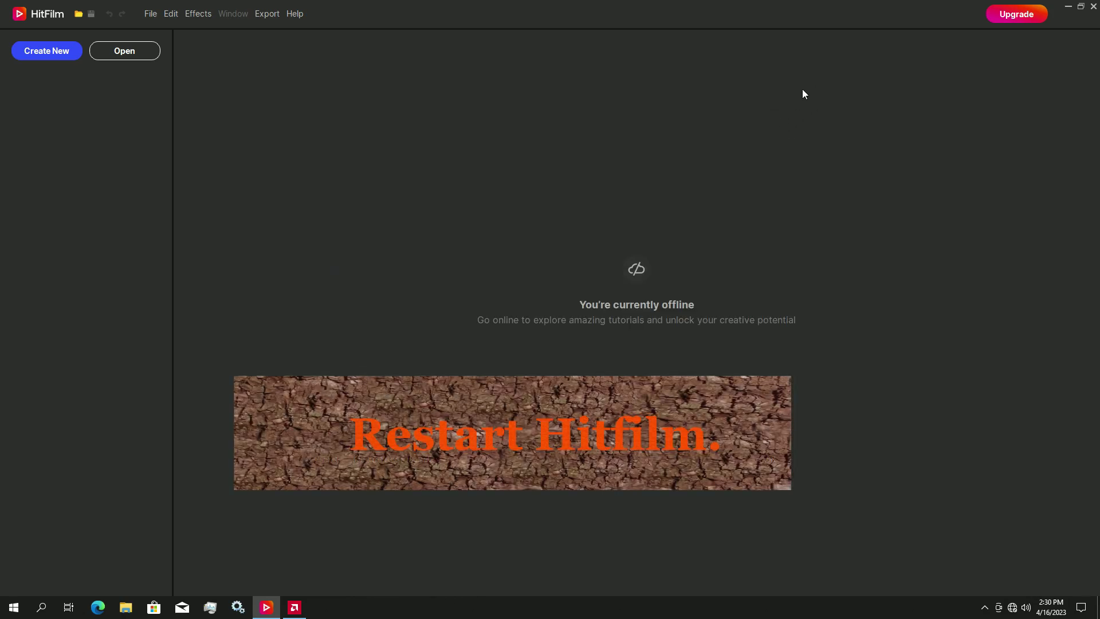
pyautogui.click(1094, 7)
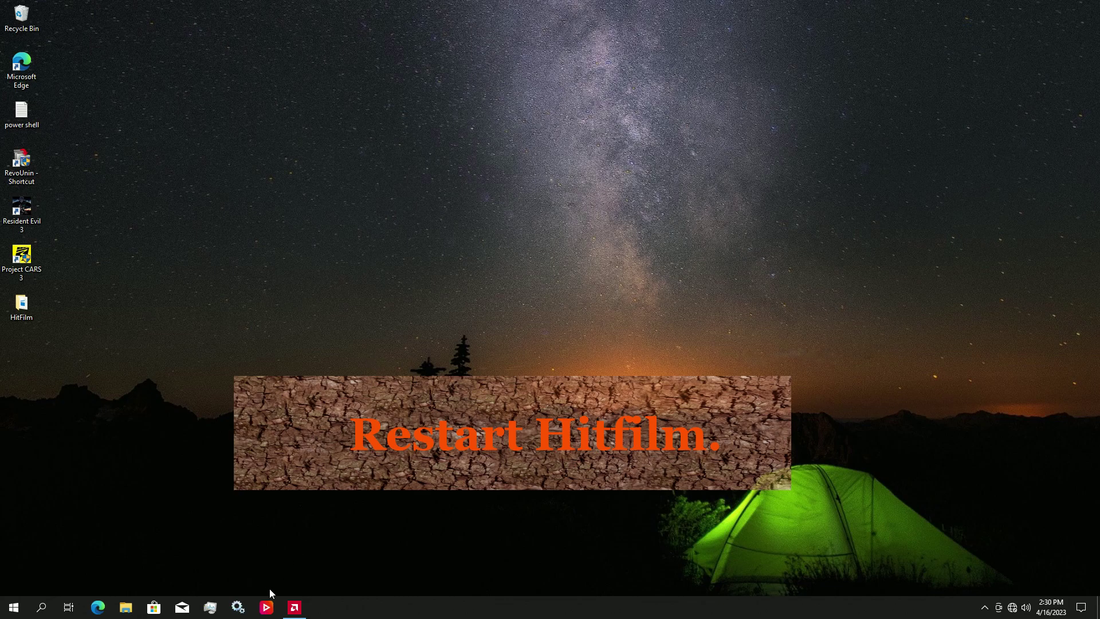
pyautogui.click(267, 607)
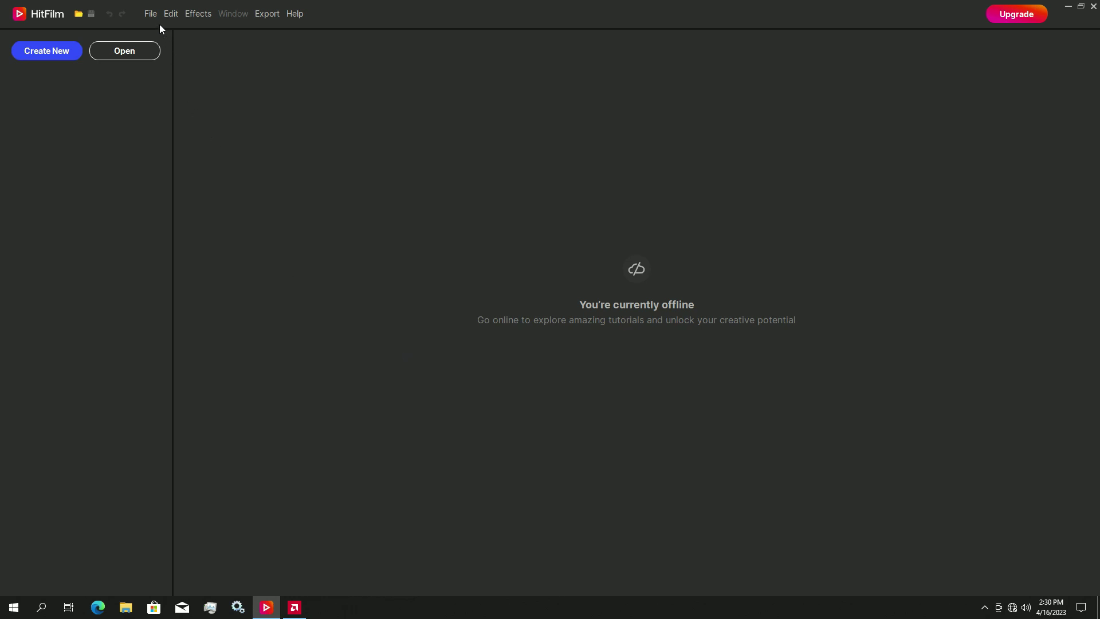
pyautogui.click(152, 17)
pyautogui.click(183, 26)
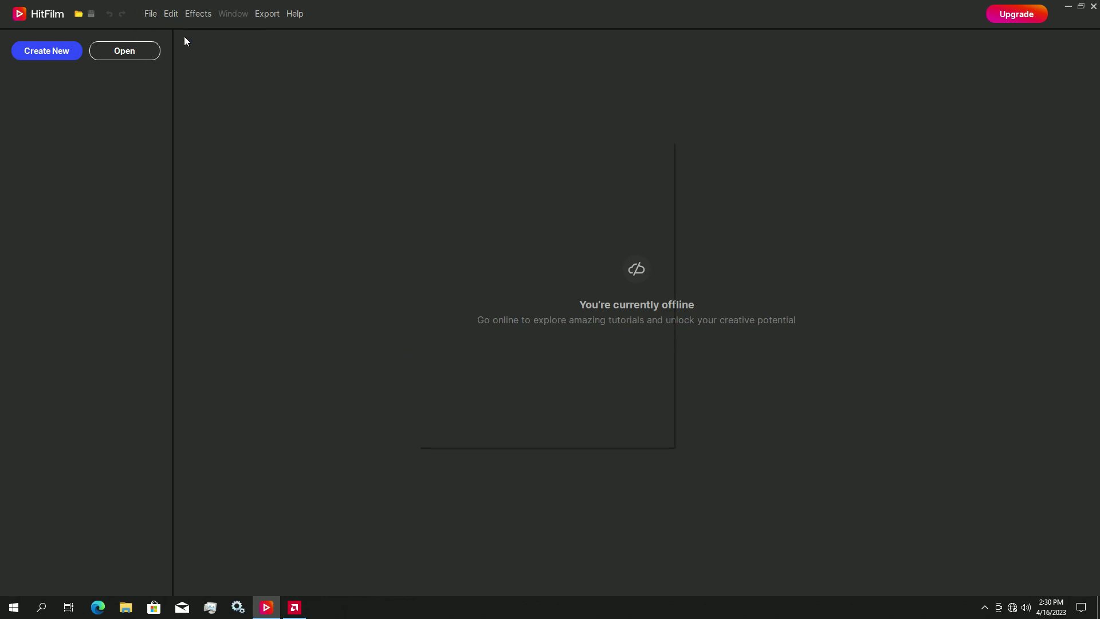
# - Accept the new project settings and import the three 'Video for editing' clips and the lightning sound effect
pyautogui.click(654, 433)
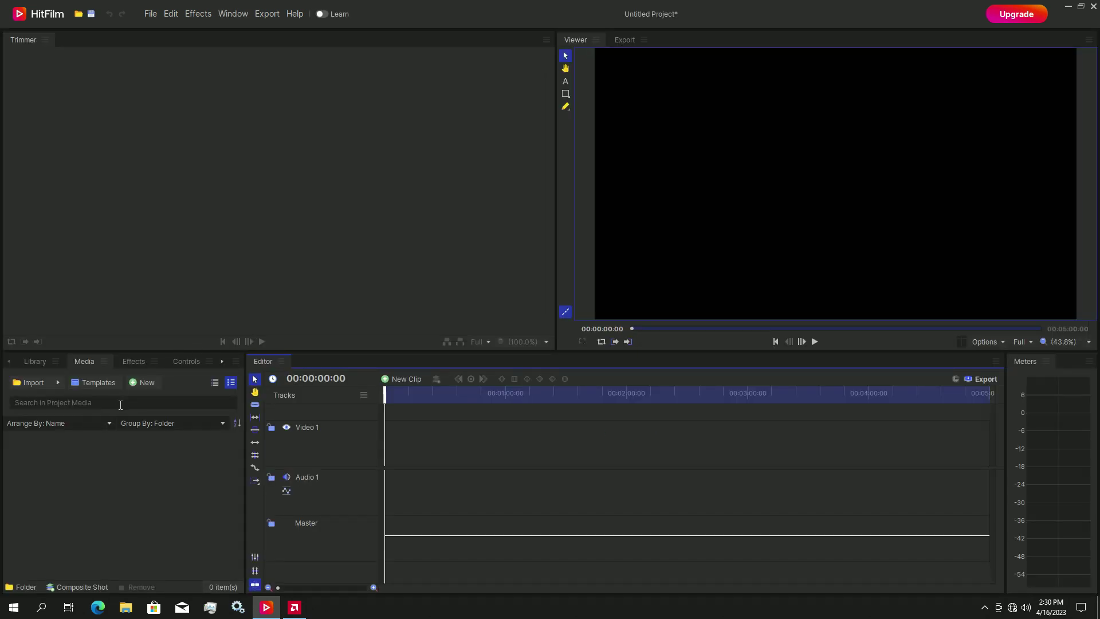
pyautogui.click(32, 382)
pyautogui.click(261, 96)
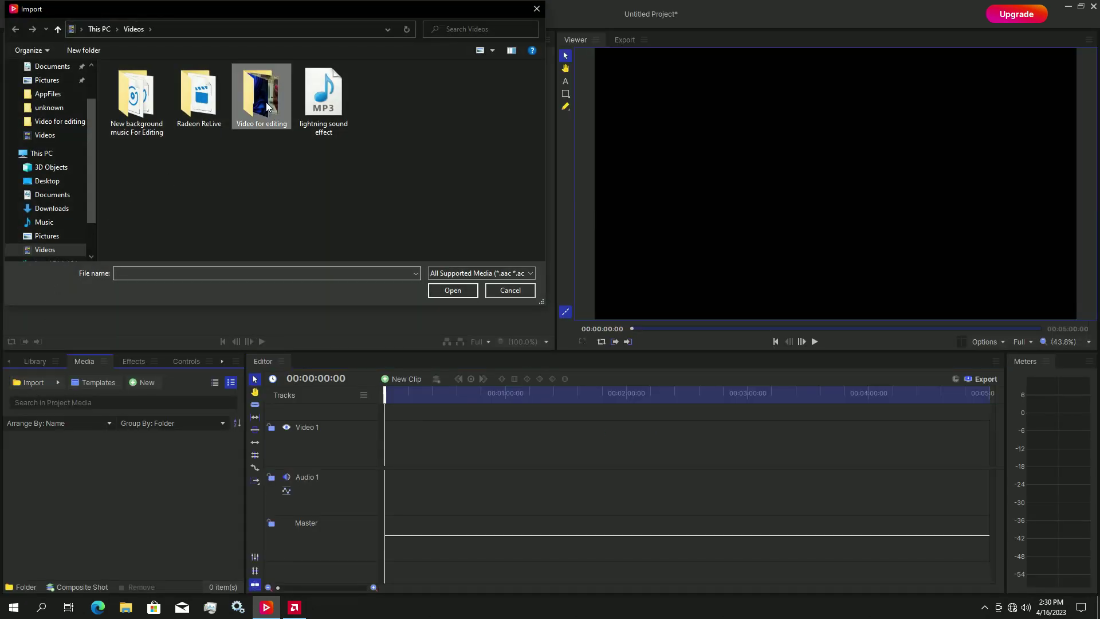
pyautogui.click(448, 287)
pyautogui.moveTo(110, 168); pyautogui.dragTo(270, 115)
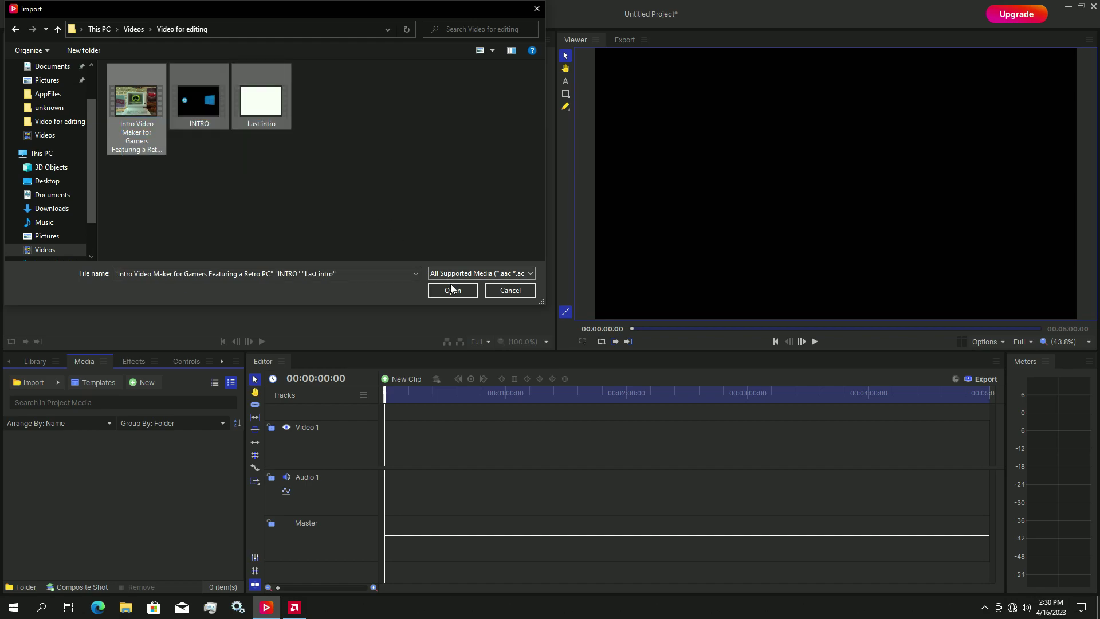
pyautogui.click(452, 290)
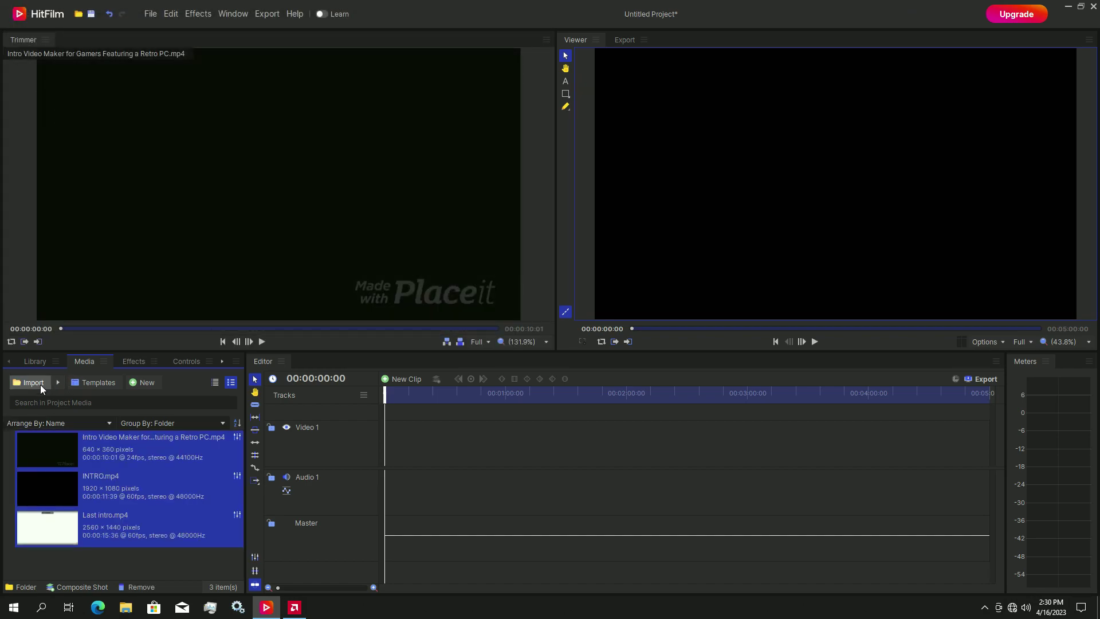
pyautogui.click(40, 384)
pyautogui.click(45, 222)
pyautogui.click(323, 97)
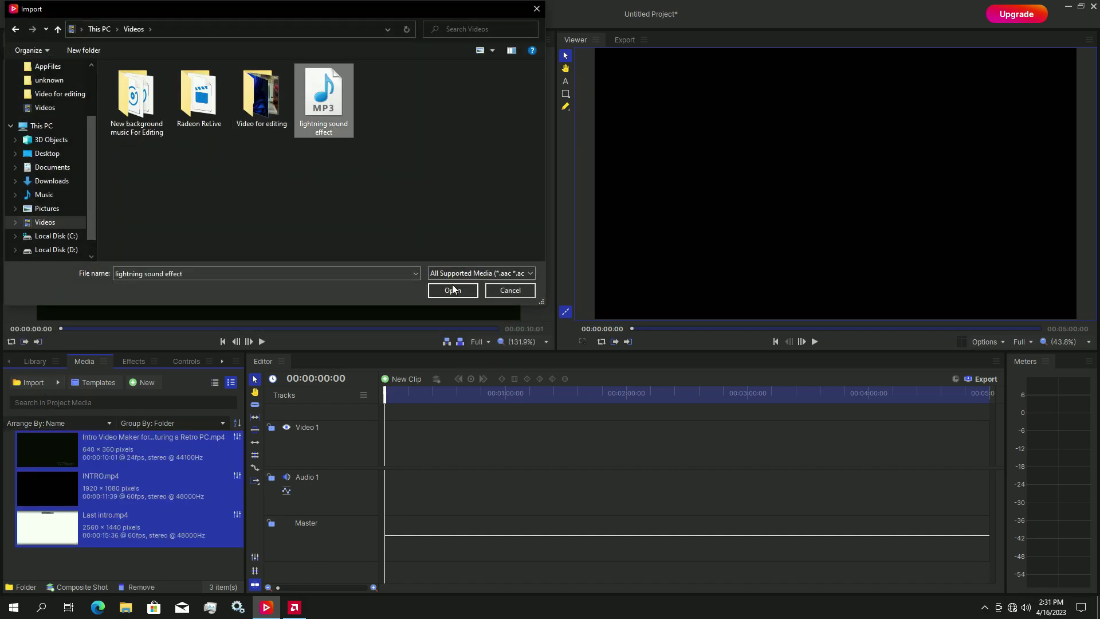
pyautogui.click(451, 291)
# - Place all four media items on the timeline three times: at the start, around 2:03 and at 3:52
pyautogui.moveTo(3, 449); pyautogui.dragTo(68, 555)
pyautogui.moveTo(332, 488); pyautogui.dragTo(392, 464)
pyautogui.moveTo(230, 456); pyautogui.dragTo(854, 464)
pyautogui.moveTo(385, 396); pyautogui.dragTo(413, 424)
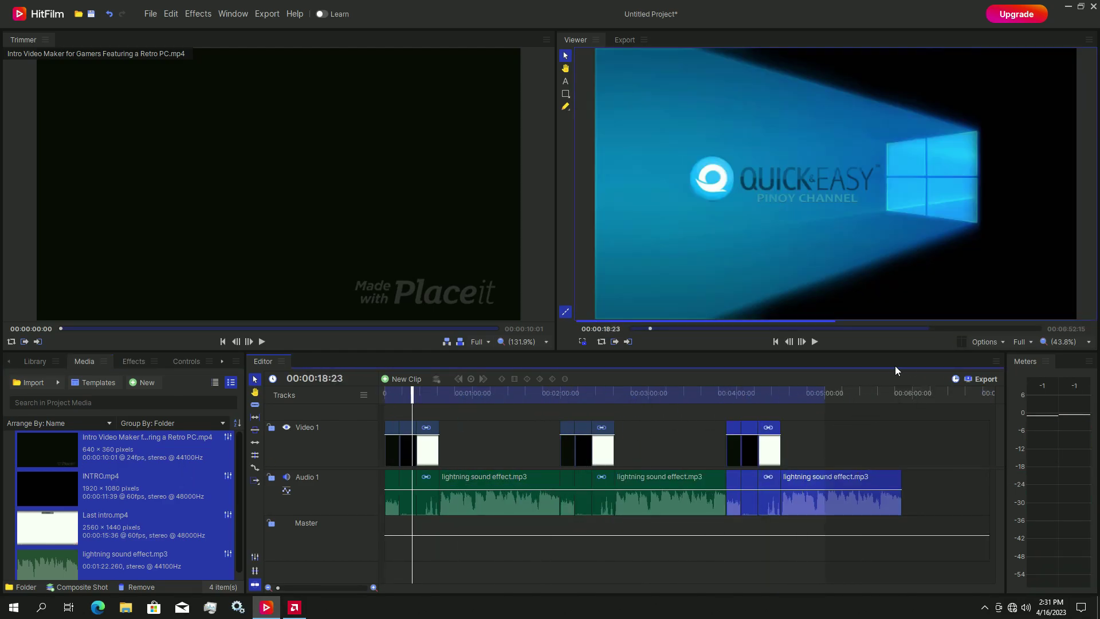
# - Preview the timeline, scrubbing to about 1:24 and 2:27 and resuming playback
pyautogui.click(815, 341)
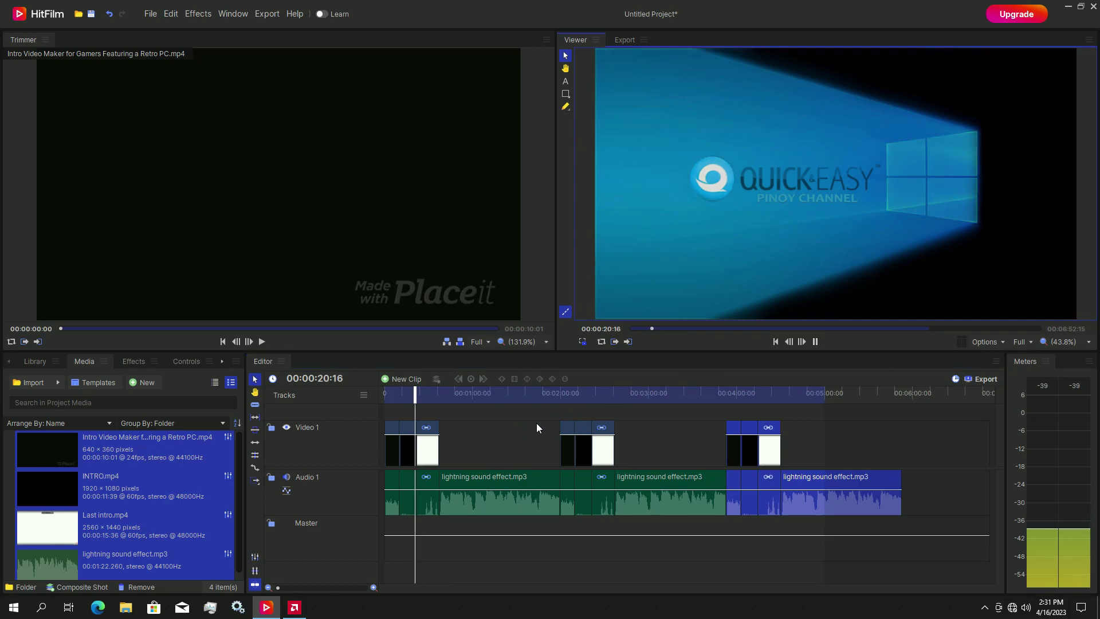
pyautogui.click(508, 396)
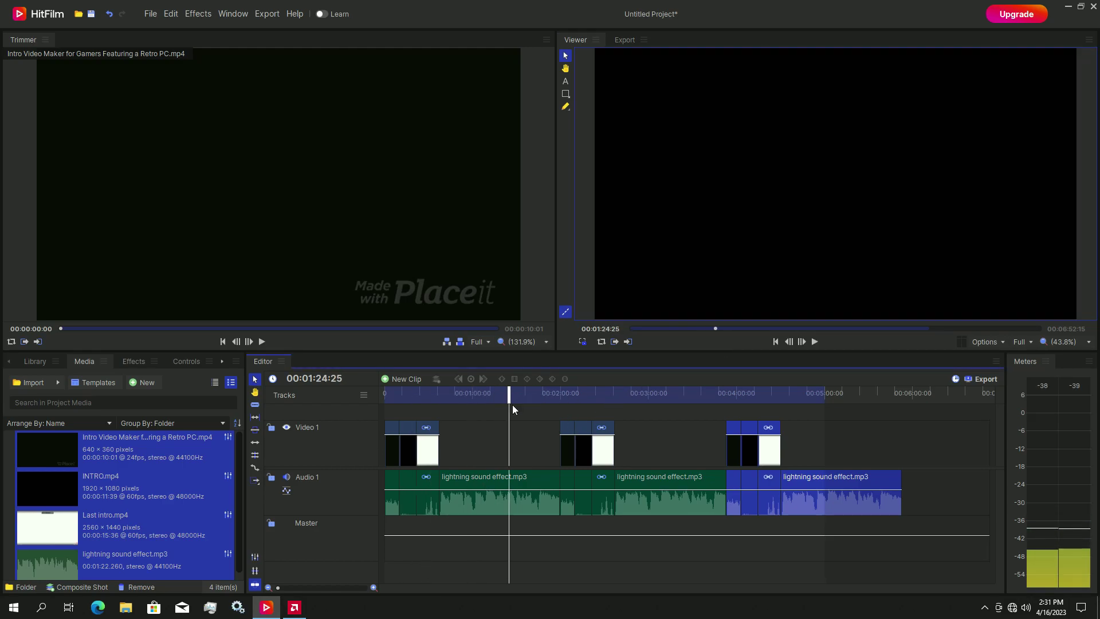
pyautogui.moveTo(517, 393); pyautogui.dragTo(601, 394)
pyautogui.click(813, 341)
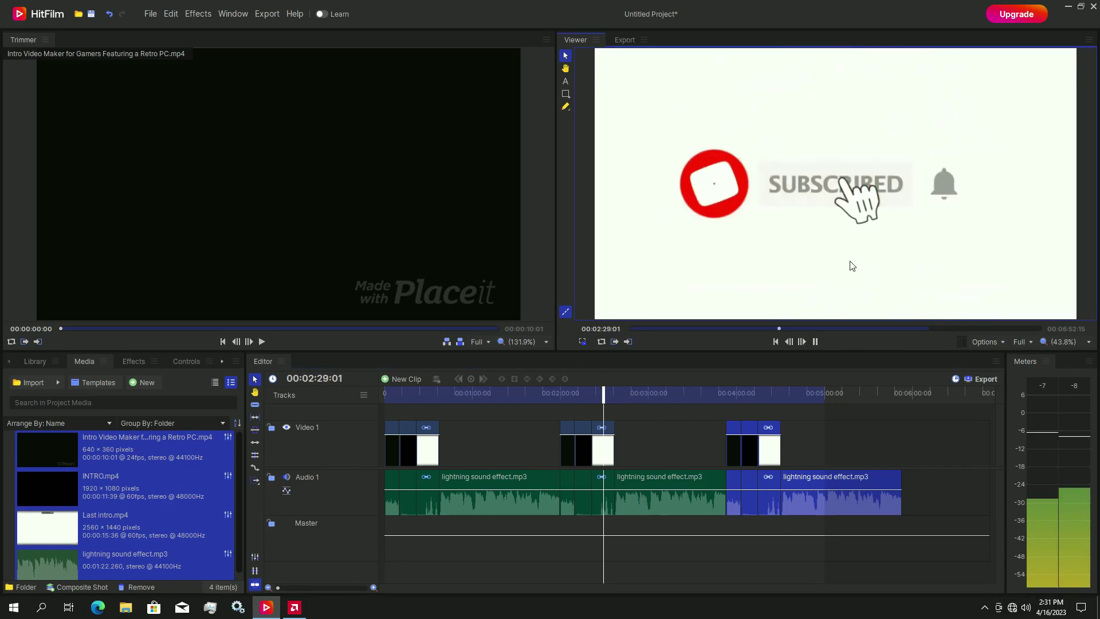
# - Add two more clip copies, shift the third video clip later, and play from about 3:13
pyautogui.moveTo(145, 456); pyautogui.dragTo(475, 439)
pyautogui.moveTo(61, 461); pyautogui.dragTo(632, 440)
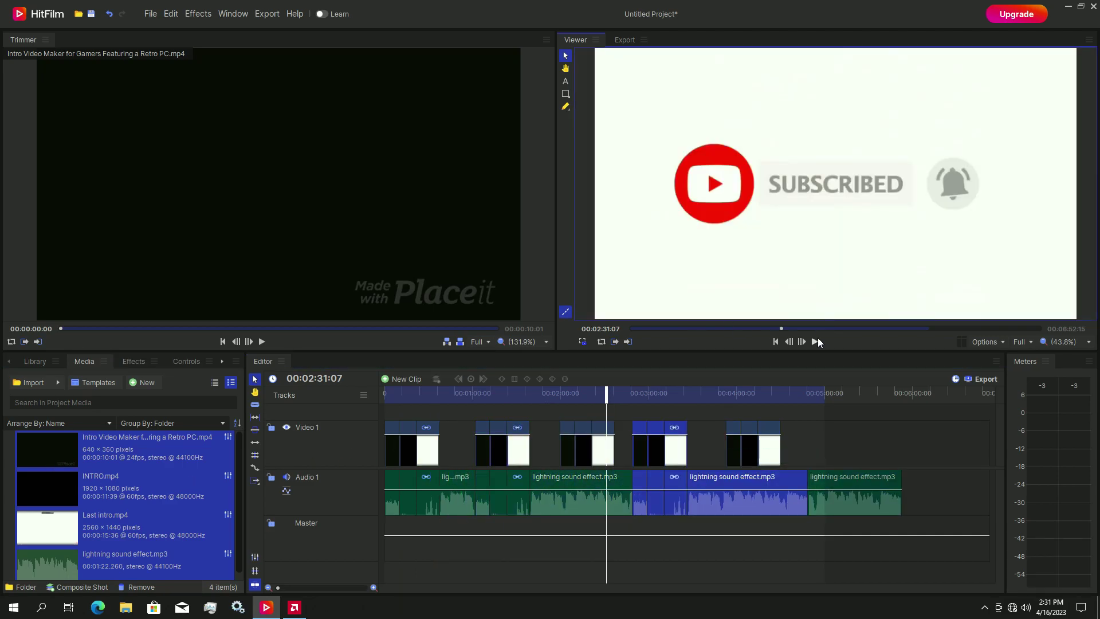
pyautogui.click(815, 341)
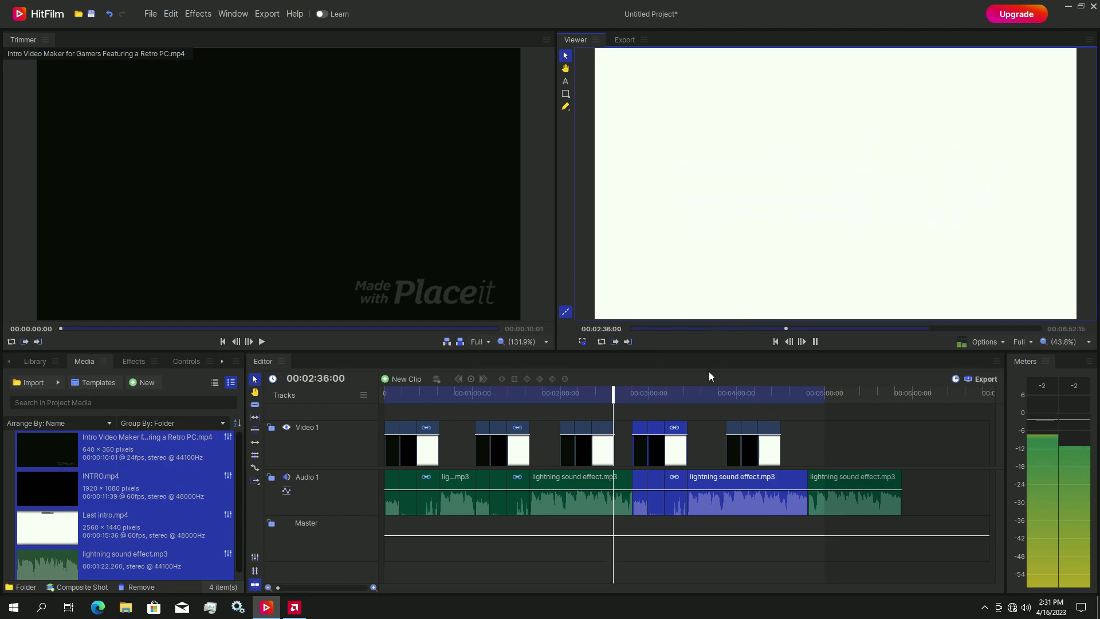
pyautogui.moveTo(585, 453); pyautogui.dragTo(799, 453)
pyautogui.moveTo(581, 390); pyautogui.dragTo(632, 392)
pyautogui.click(814, 341)
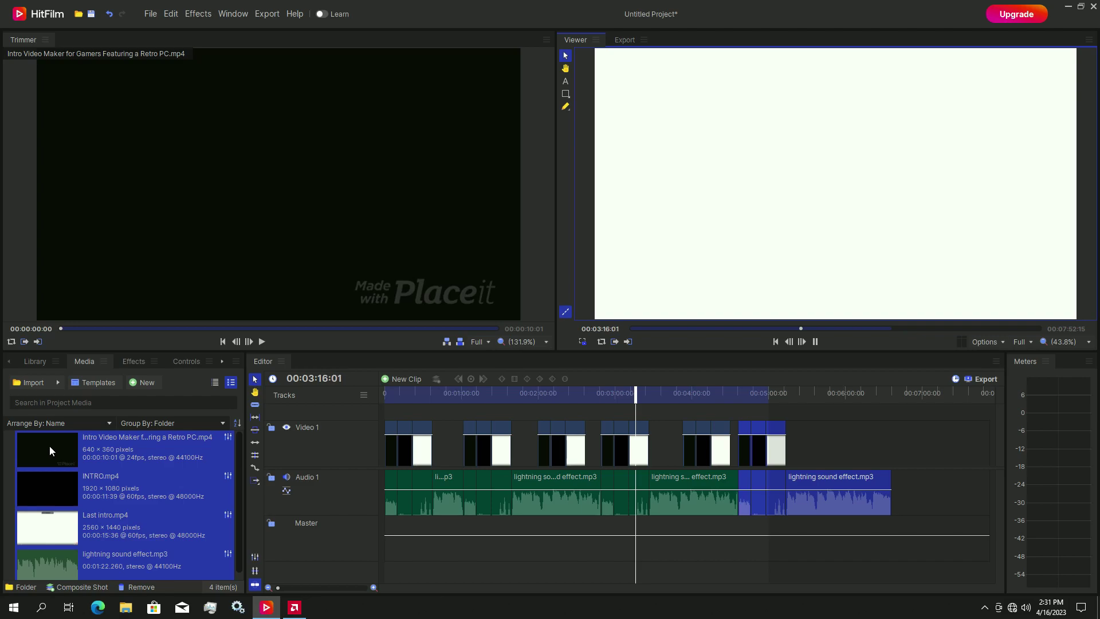
# - Keep dropping media copies at the timeline end until it reaches about 18 minutes
pyautogui.moveTo(59, 453); pyautogui.dragTo(859, 457)
pyautogui.moveTo(78, 454); pyautogui.dragTo(877, 456)
pyautogui.moveTo(44, 444); pyautogui.dragTo(889, 454)
pyautogui.moveTo(39, 457); pyautogui.dragTo(923, 487)
pyautogui.moveTo(76, 449); pyautogui.dragTo(950, 449)
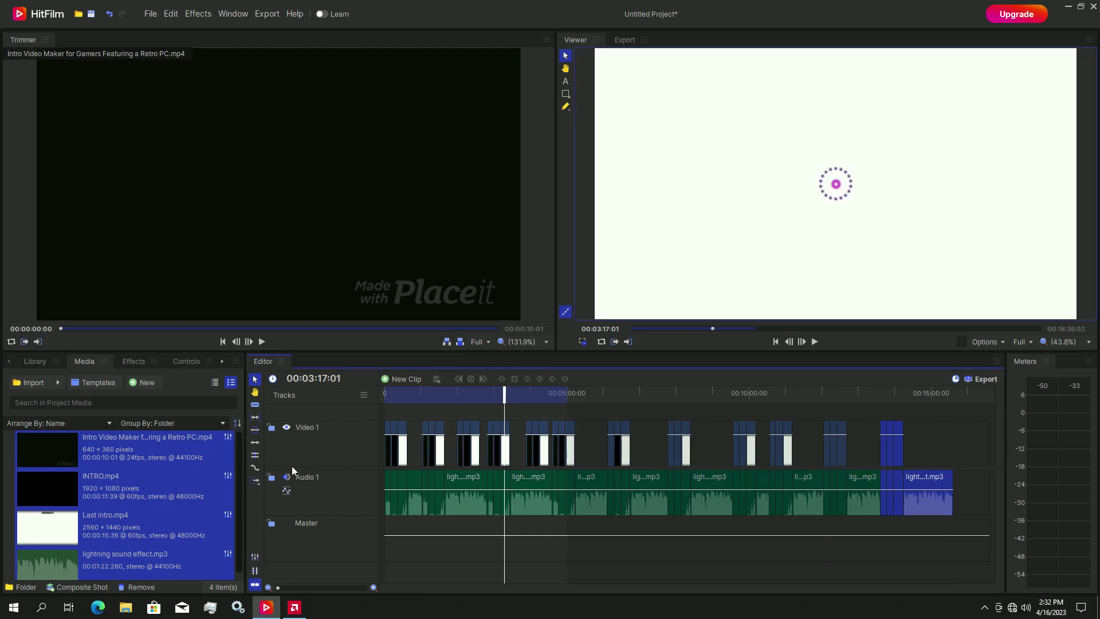
pyautogui.moveTo(81, 458); pyautogui.dragTo(944, 459)
# - Play the extended timeline, jump to 4:15 and stop near 4:26, then open the Radeon overlay with Alt+R
pyautogui.click(813, 341)
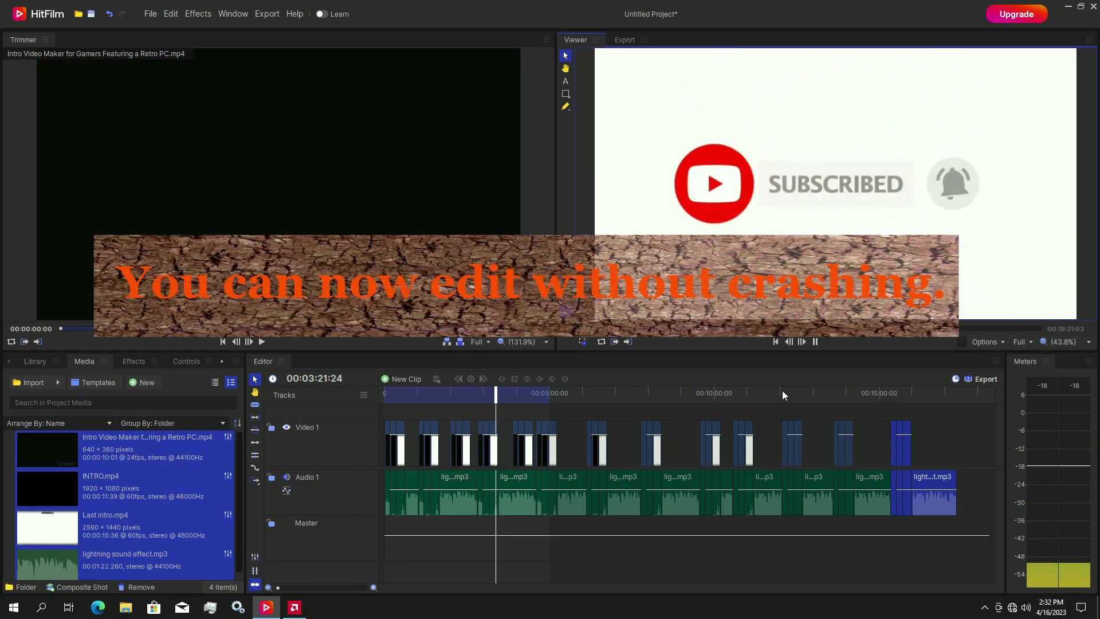
pyautogui.click(525, 393)
pyautogui.click(814, 341)
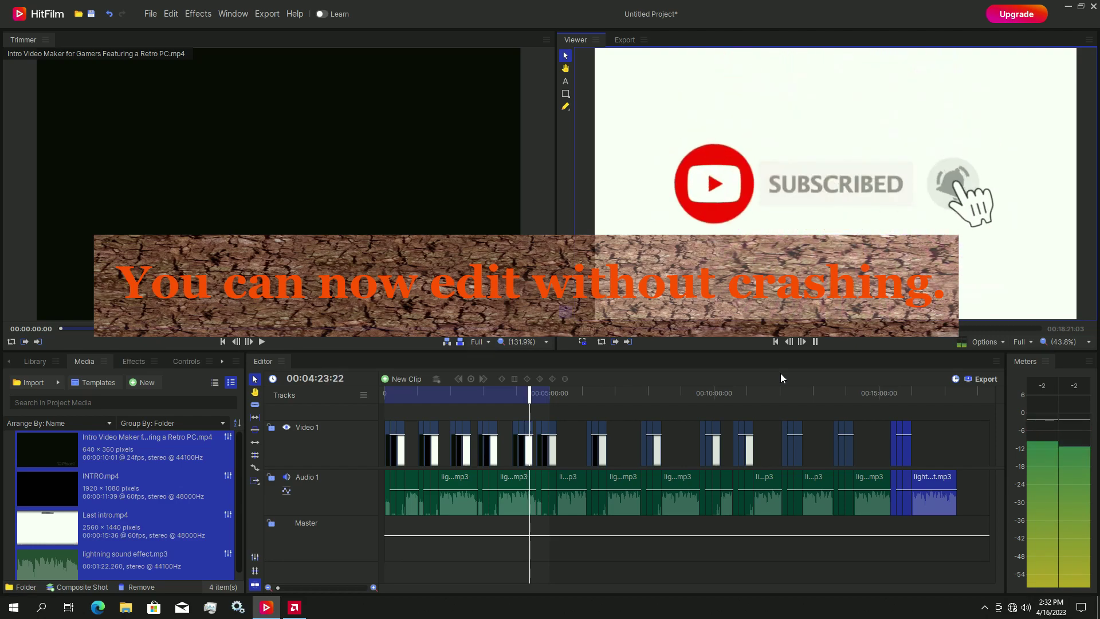
pyautogui.click(676, 377)
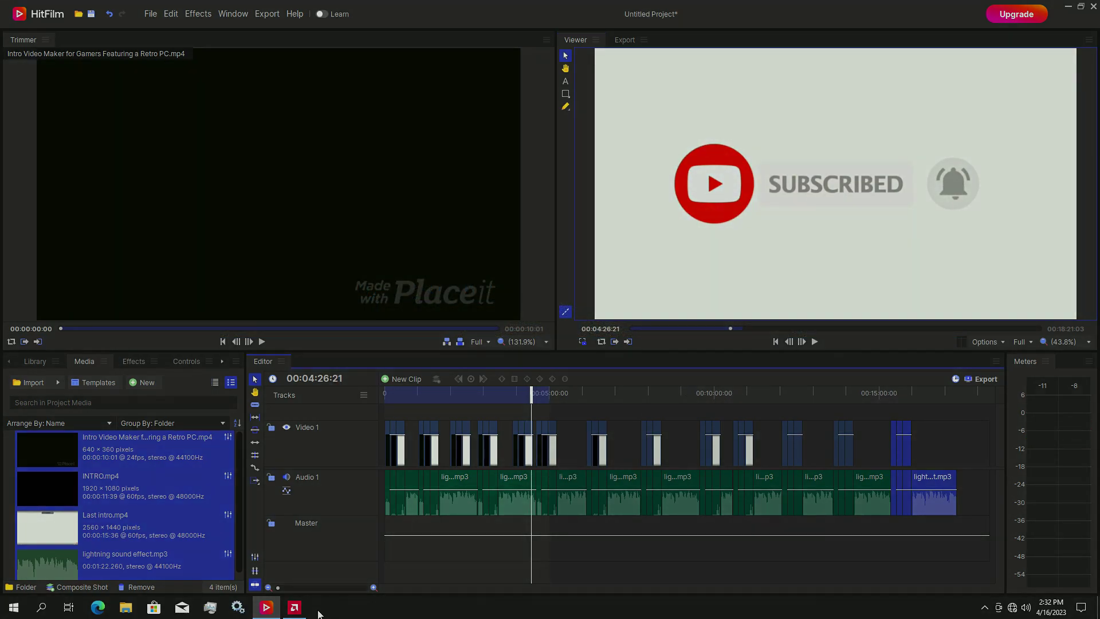
pyautogui.hotkey('alt', 'r')
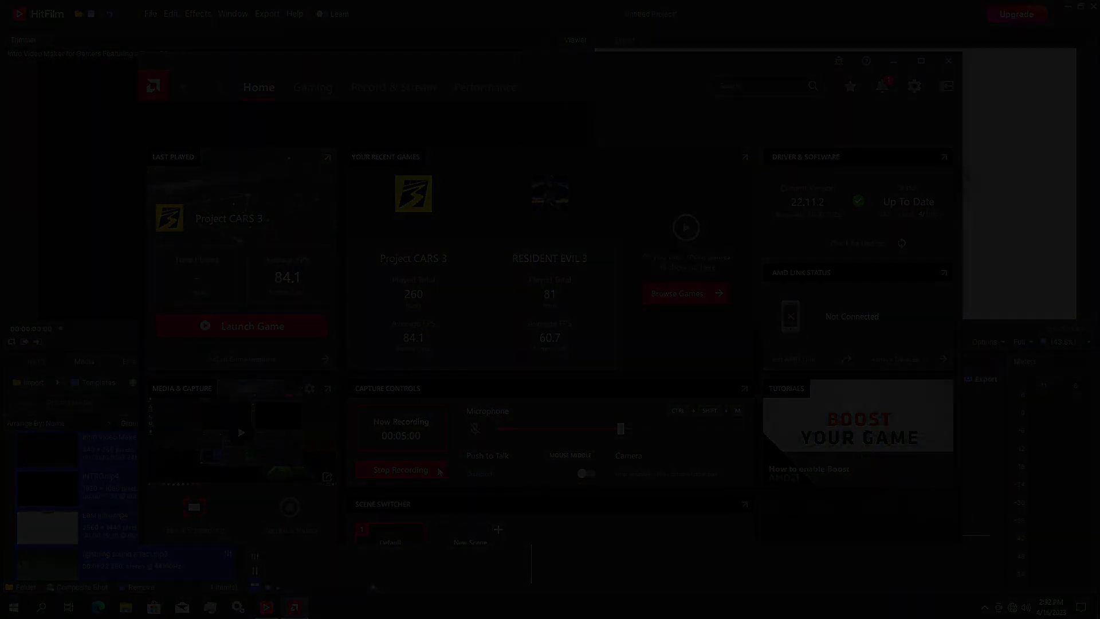